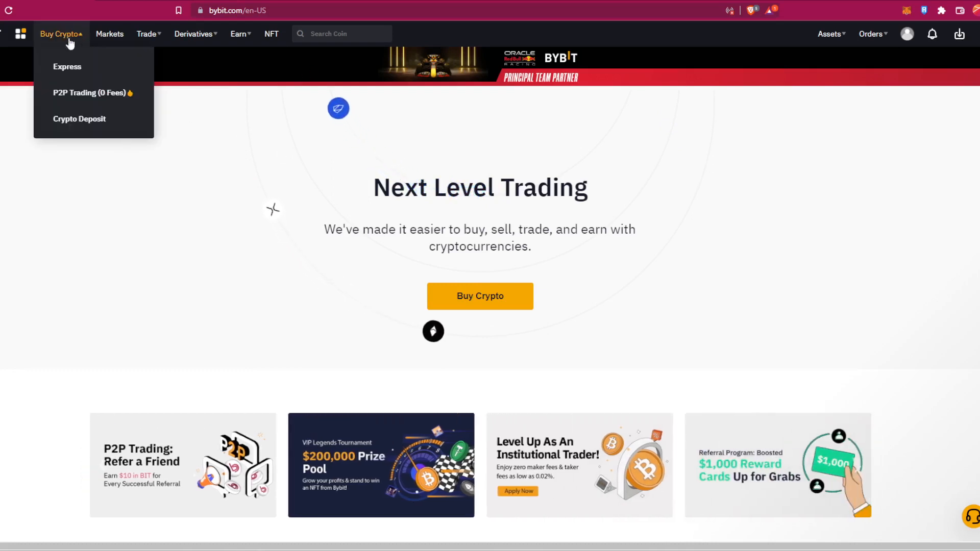
- Go to the crypto deposit page and choose USDT as the deposit coin
{"action": "left_click", "coordinate": [80, 120]}
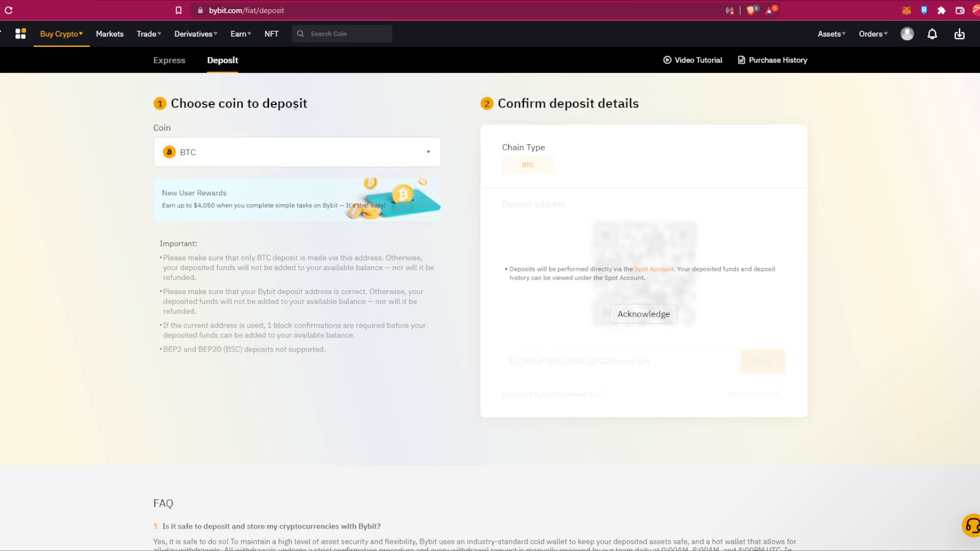
{"action": "left_click", "coordinate": [230, 160]}
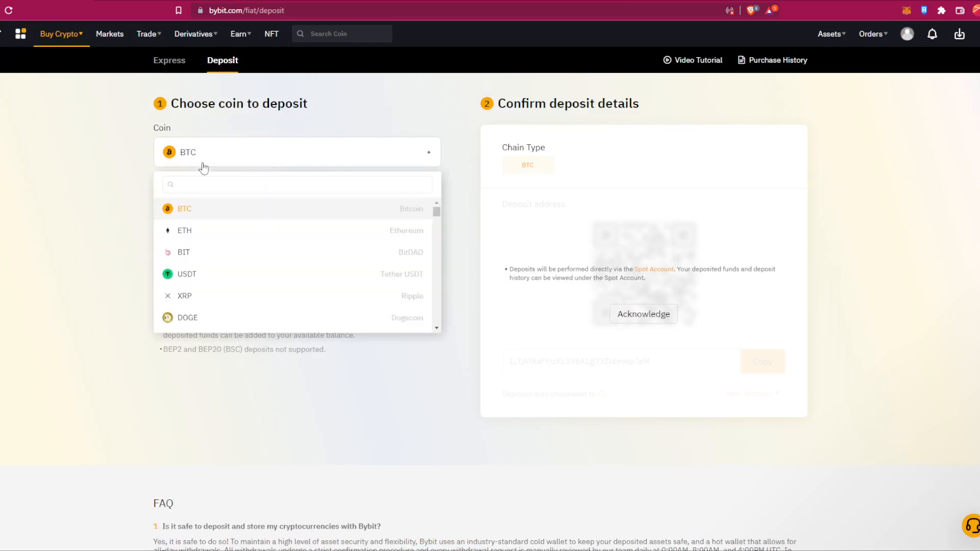
{"action": "left_click", "coordinate": [188, 271]}
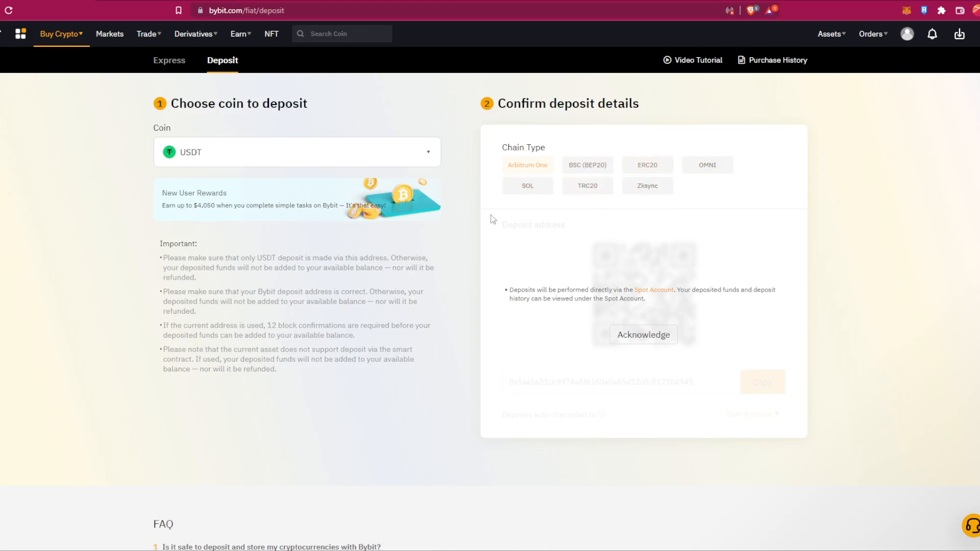
- Pick the BSC (BEP20) chain and acknowledge the notice to reveal the deposit address
{"action": "left_click", "coordinate": [587, 167]}
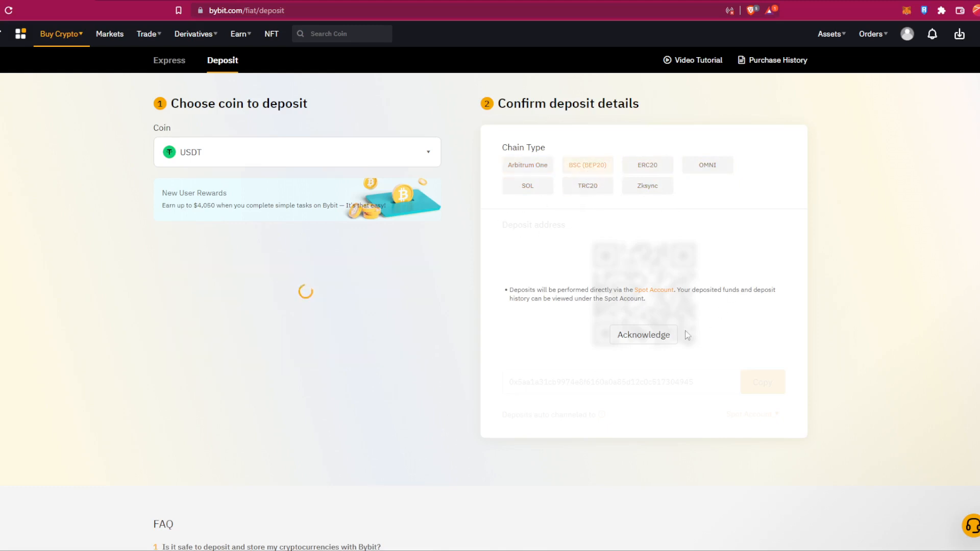
{"action": "left_click", "coordinate": [650, 338]}
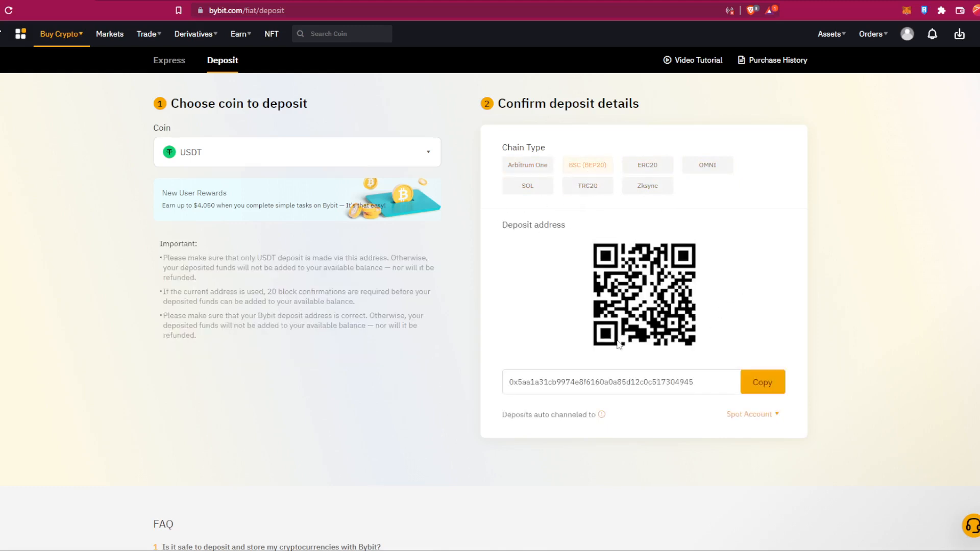
- Copy the USDT BEP20 deposit address to the clipboard
{"action": "left_click_drag", "start_coordinate": [706, 383], "coordinate": [506, 382]}
{"action": "key", "text": "ctrl+c"}
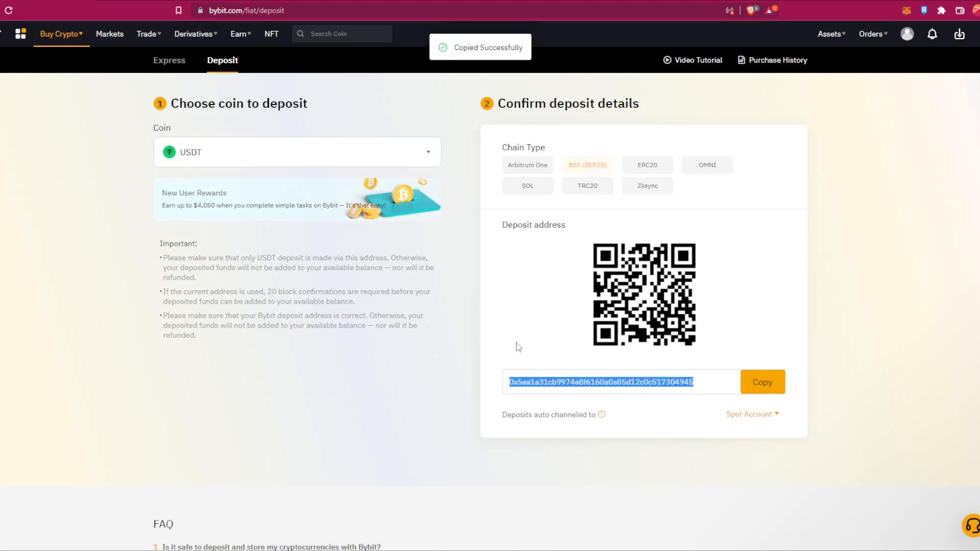
{"action": "left_click", "coordinate": [518, 346]}
{"action": "left_click", "coordinate": [778, 392]}
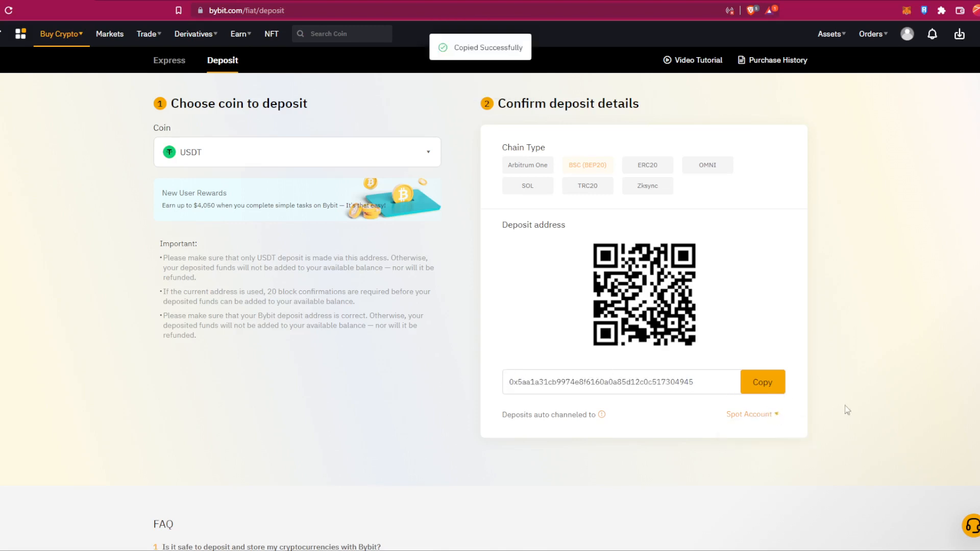
{"action": "left_click", "coordinate": [778, 389]}
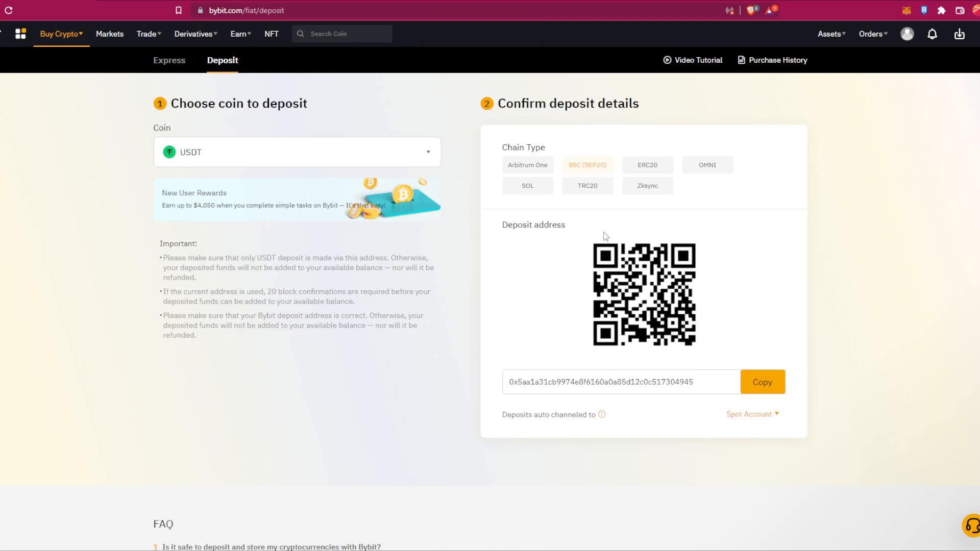
- Unlock MetaMask with the password, retyping it after the first attempt is rejected
{"action": "left_click", "coordinate": [906, 10]}
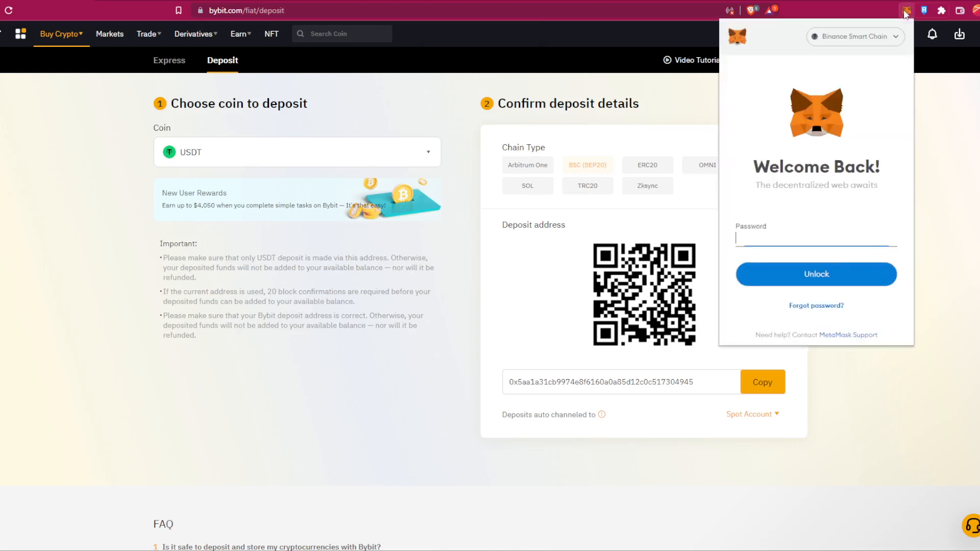
{"action": "type", "text": "***"}
{"action": "key", "text": "Return"}
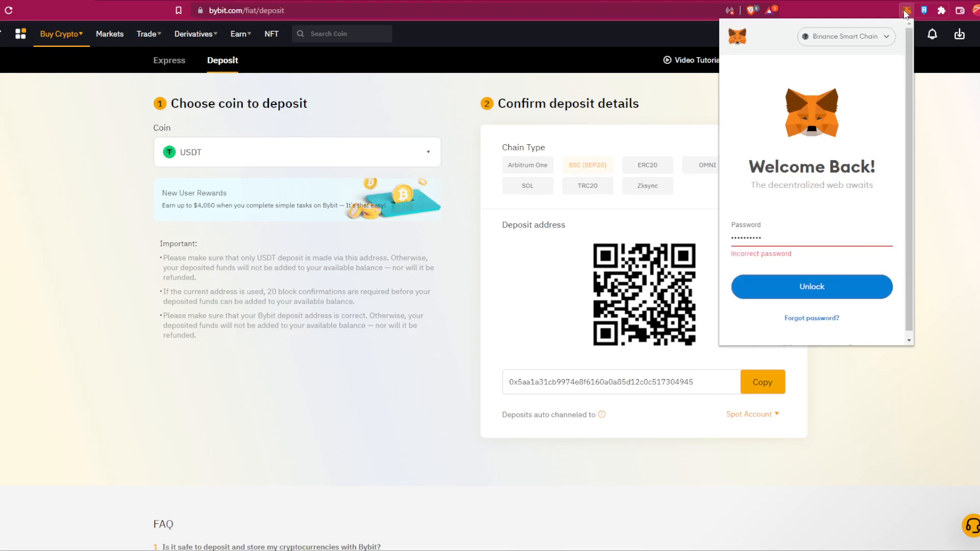
{"action": "key", "text": "ctrl+a"}
{"action": "type", "text": "***"}
{"action": "key", "text": "Return"}
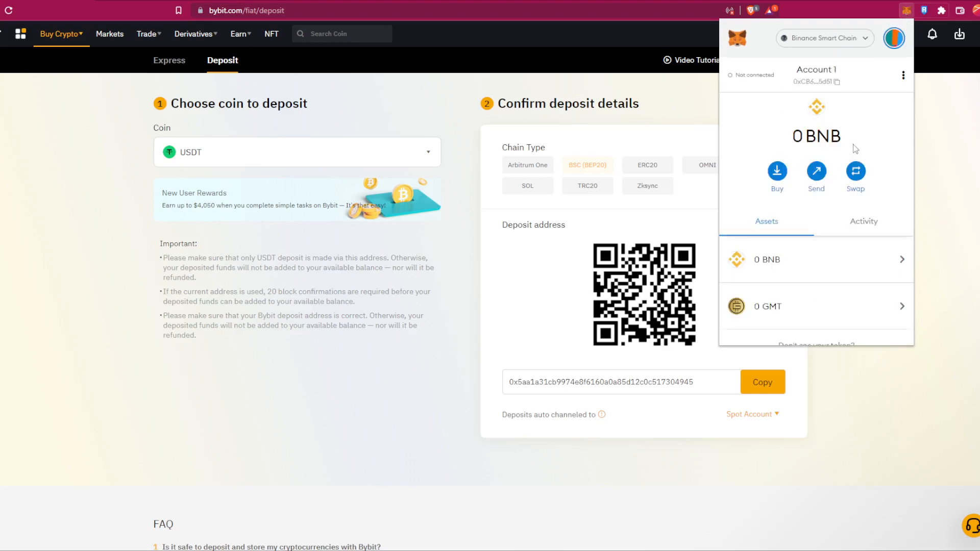
{"action": "scroll", "coordinate": [880, 260], "scroll_direction": "down", "scroll_amount": 2}
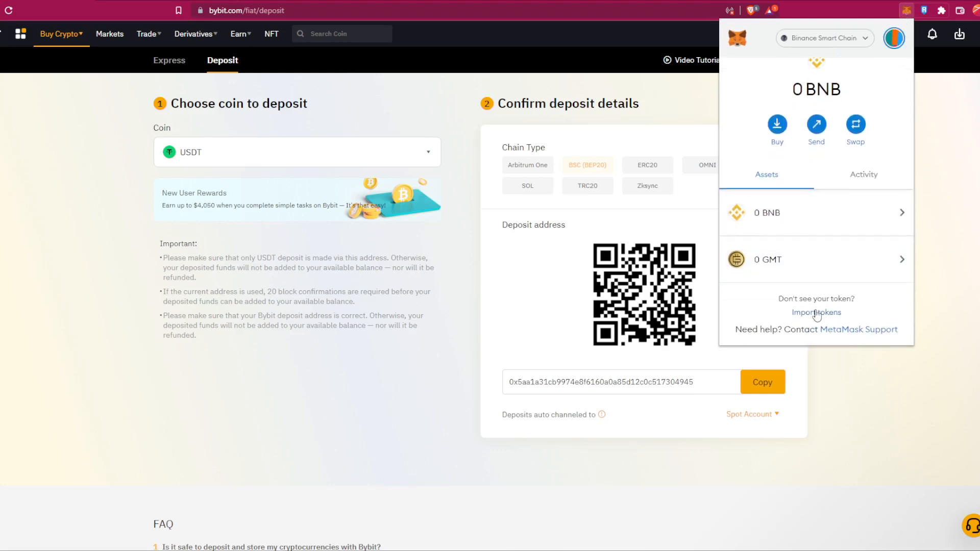
- Start a send with the Bybit deposit address as recipient and BNB kept as the asset
{"action": "left_click", "coordinate": [818, 132]}
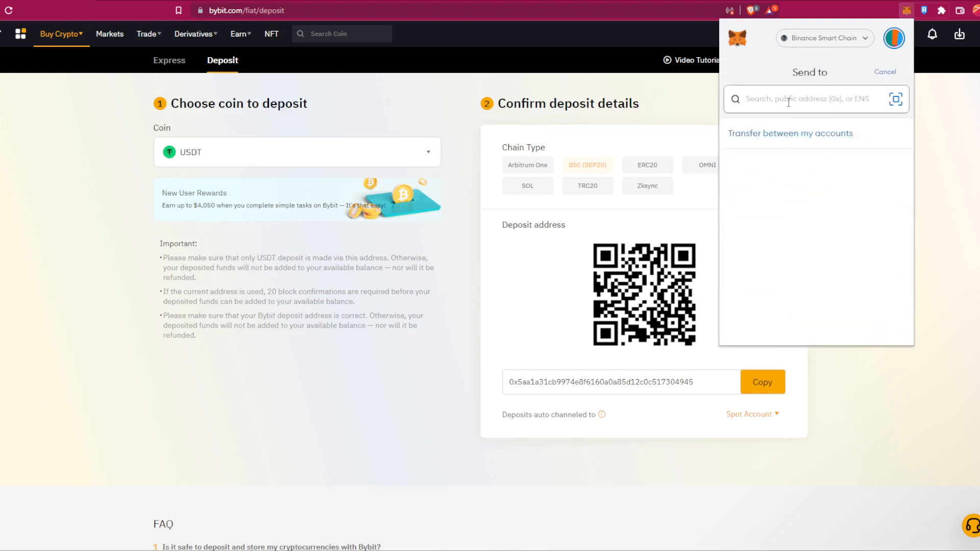
{"action": "key", "text": "ctrl+v"}
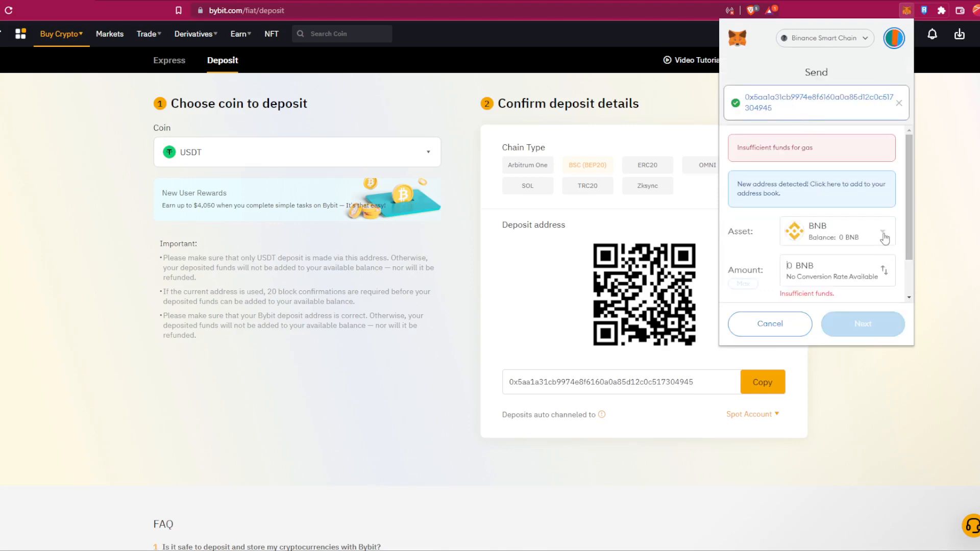
{"action": "left_click", "coordinate": [873, 237]}
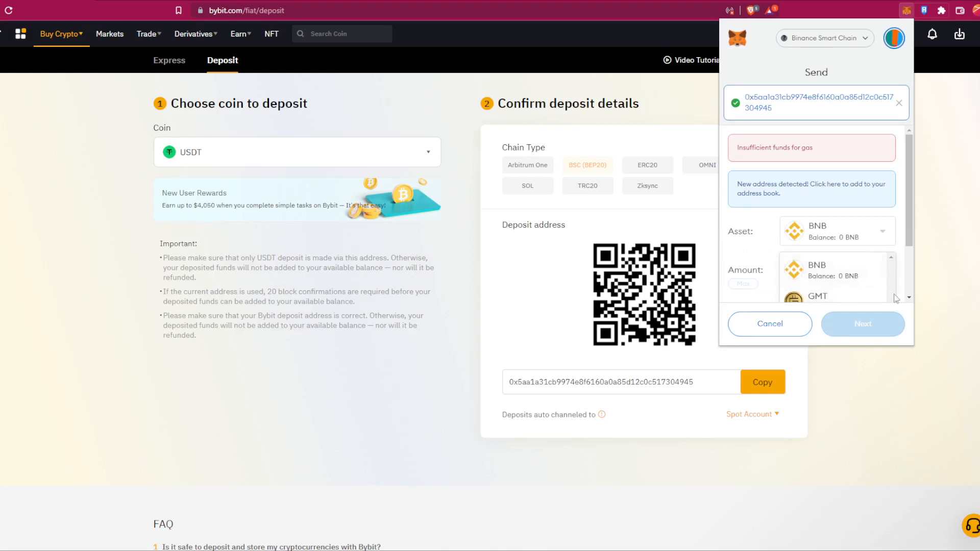
{"action": "left_click", "coordinate": [813, 265]}
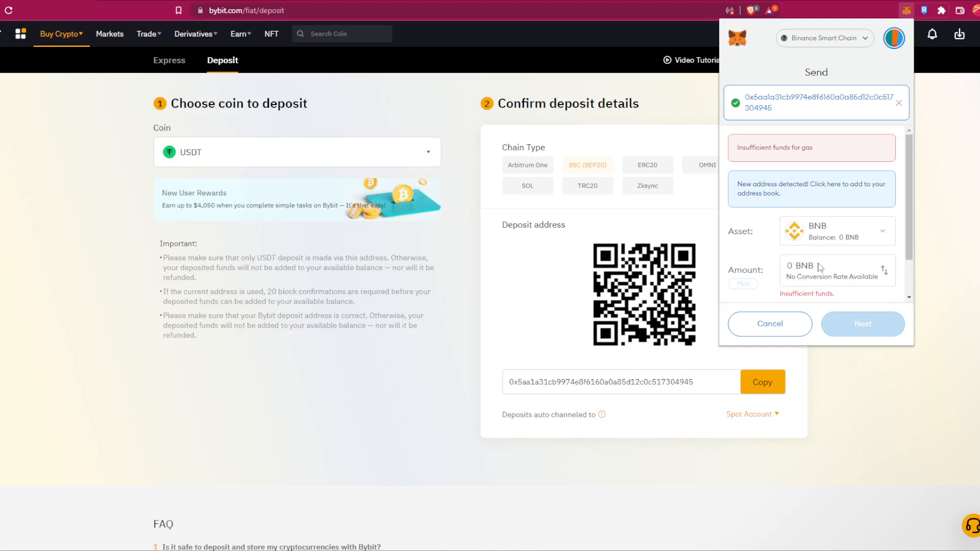
{"action": "type", "text": "300"}
- Dismiss the MetaMask popup and go to Bybit's Spot Account assets page
{"action": "left_click", "coordinate": [906, 11]}
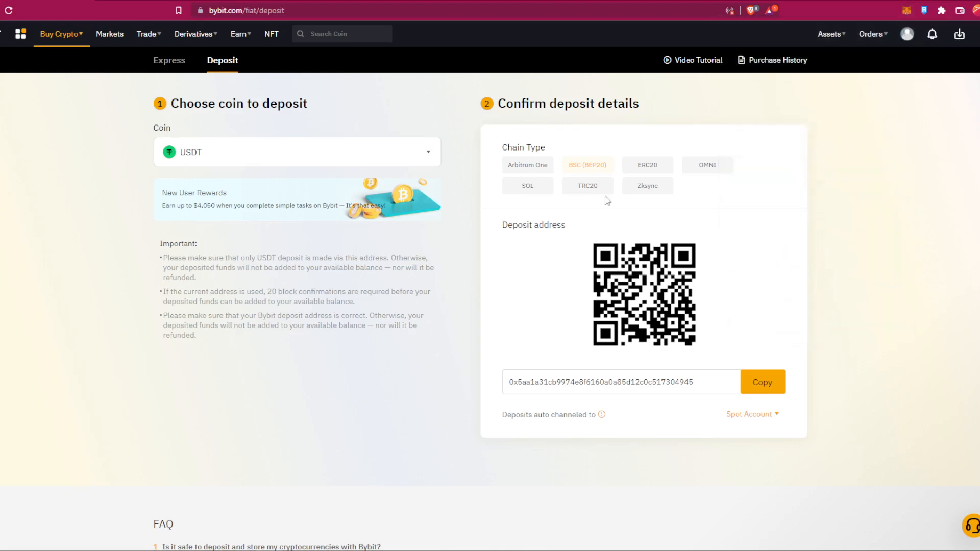
{"action": "mouse_move", "coordinate": [830, 33]}
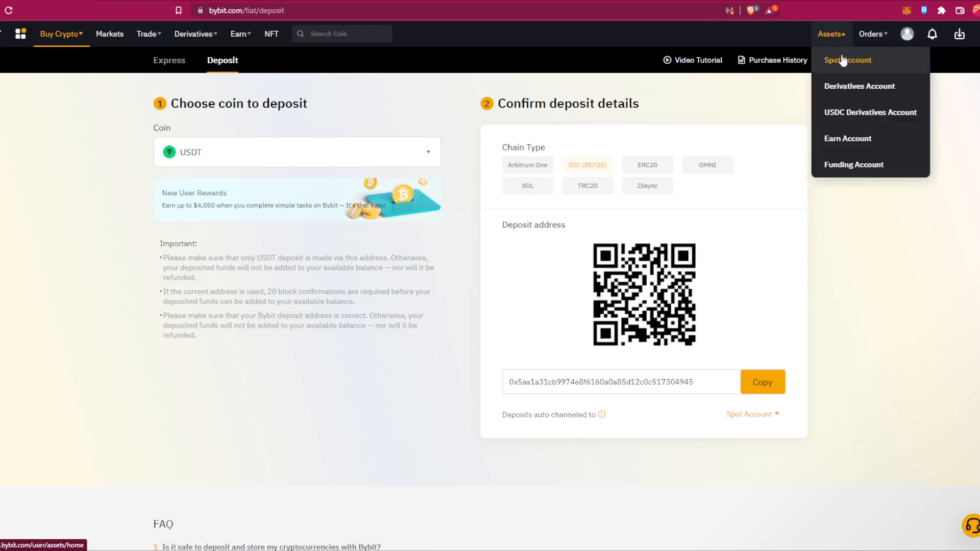
{"action": "left_click", "coordinate": [840, 61]}
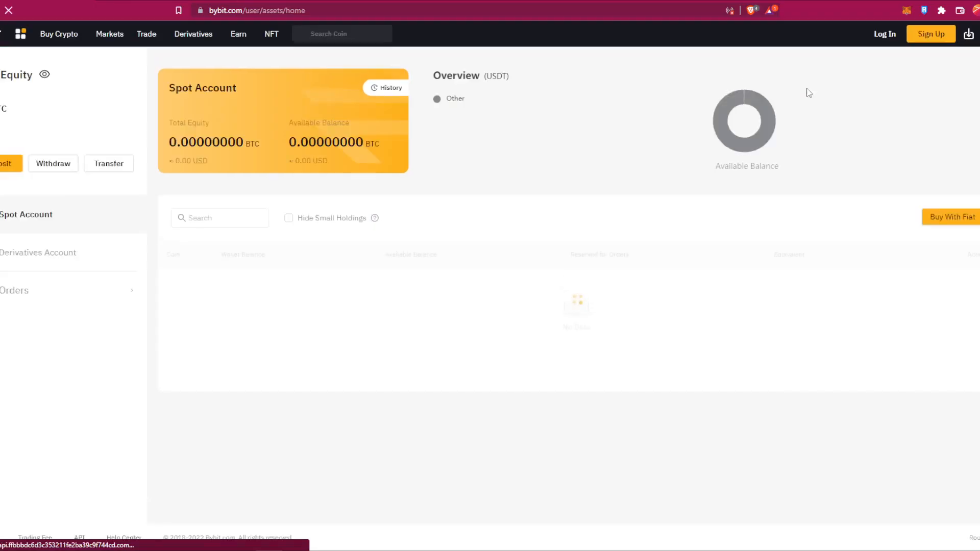